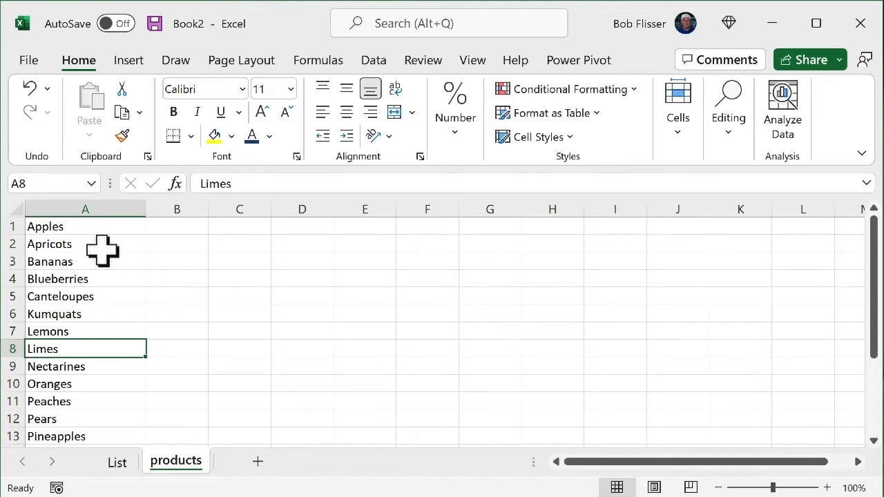
- Start a data validation rule for cells A4:A11 on the List sheet that allows values from a list
left_click(58, 225)
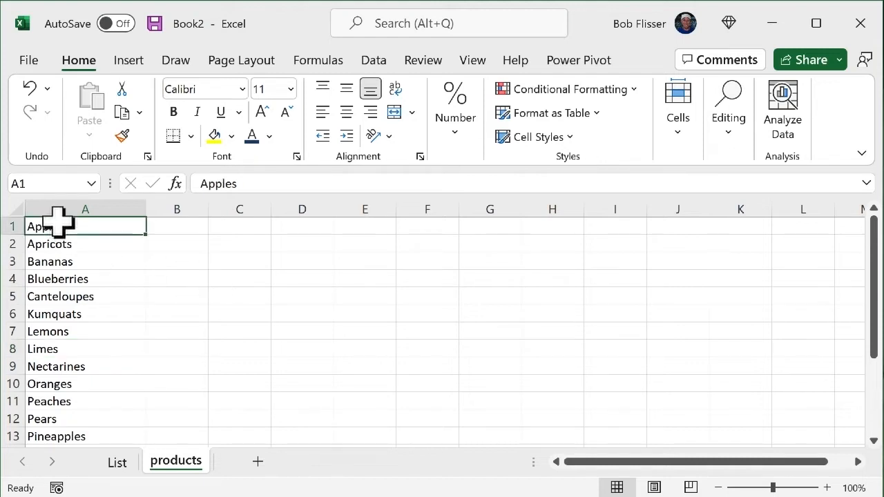
left_click(122, 464)
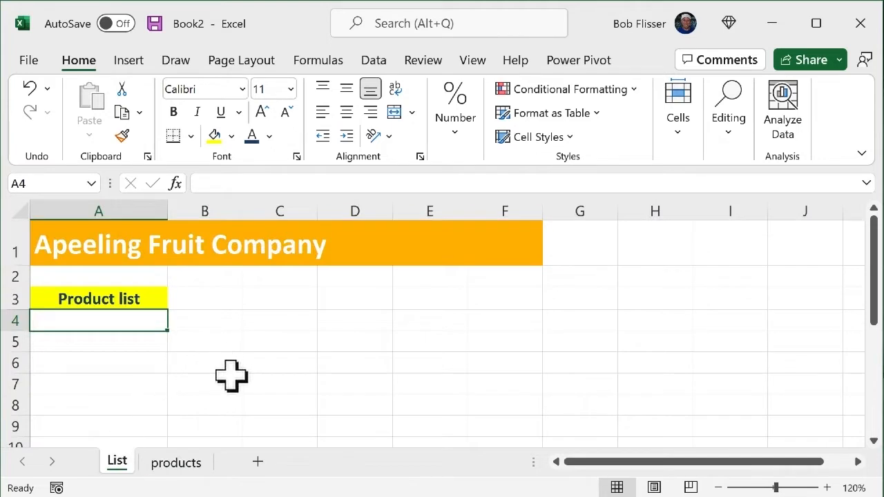
scroll(231, 375, "down", 1)
scroll(92, 306, "down", 1)
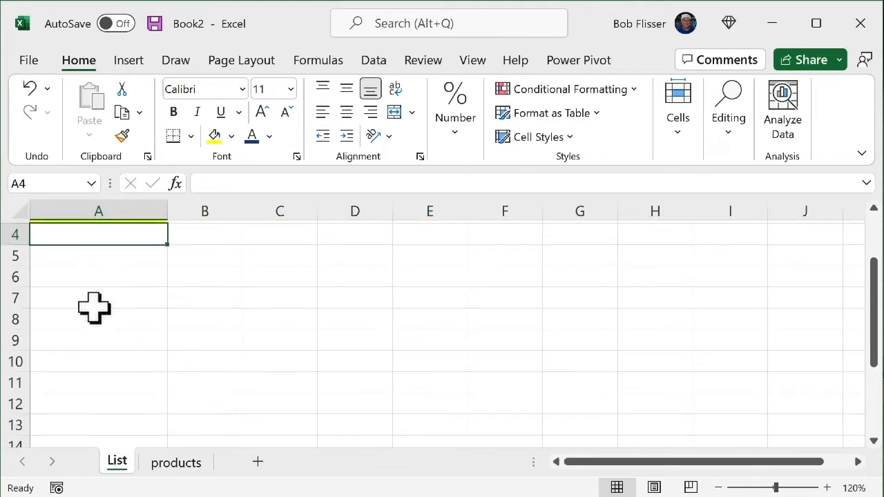
scroll(103, 301, "up", 1)
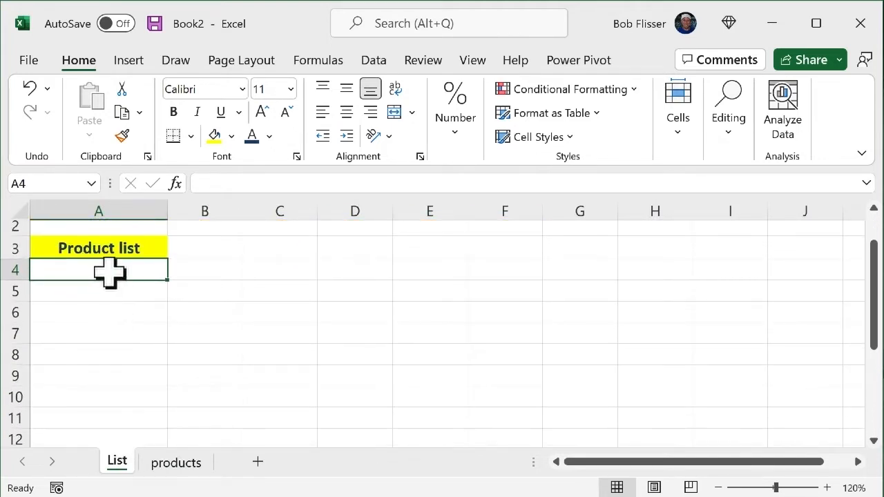
left_click_drag(110, 272, 119, 413)
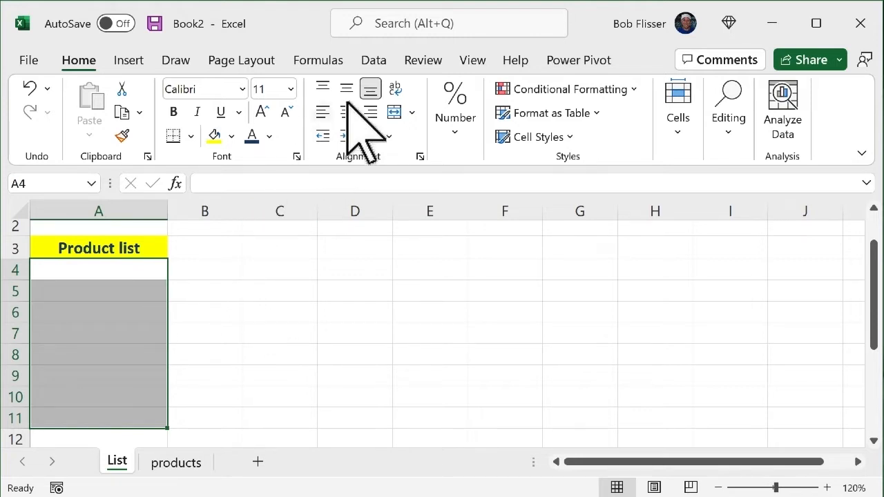
left_click(376, 60)
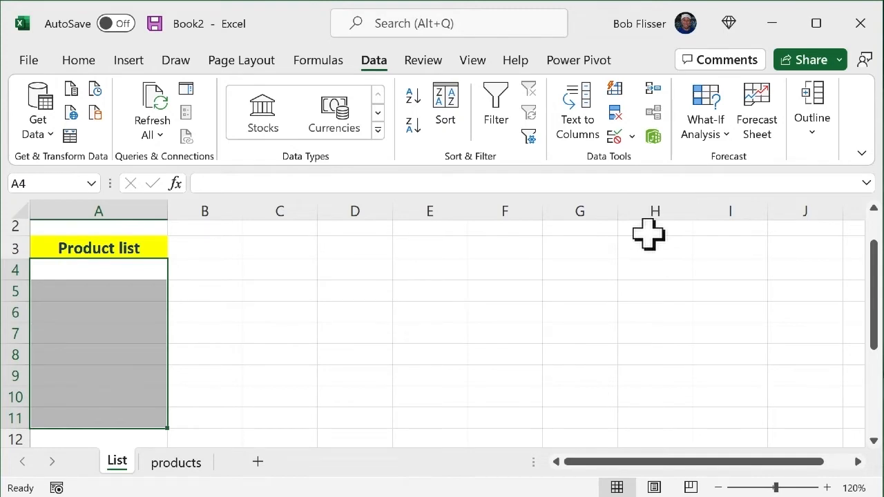
left_click(632, 136)
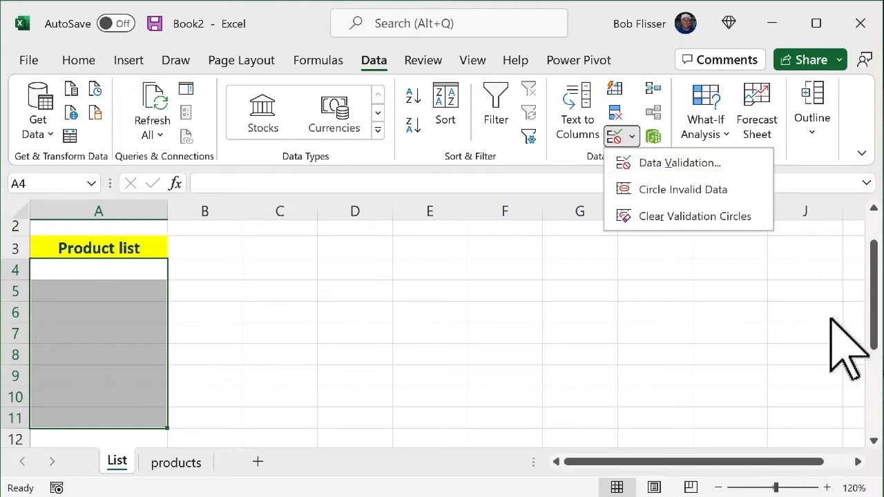
left_click(674, 161)
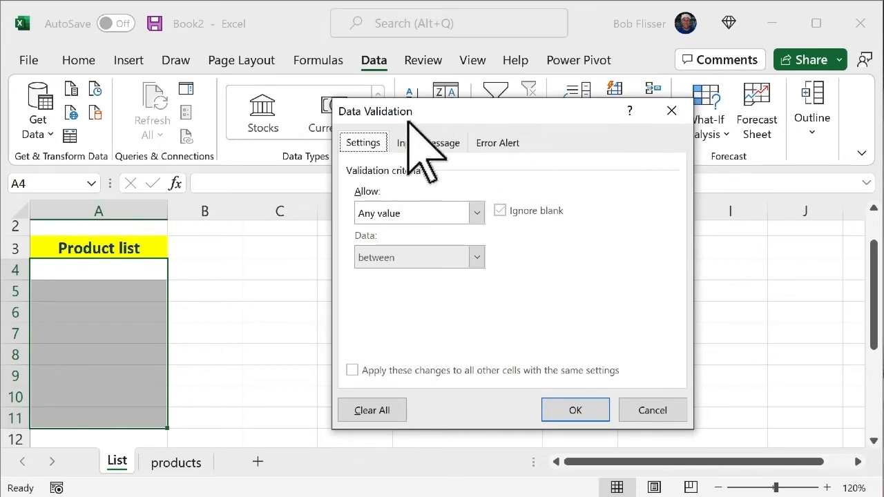
left_click(475, 215)
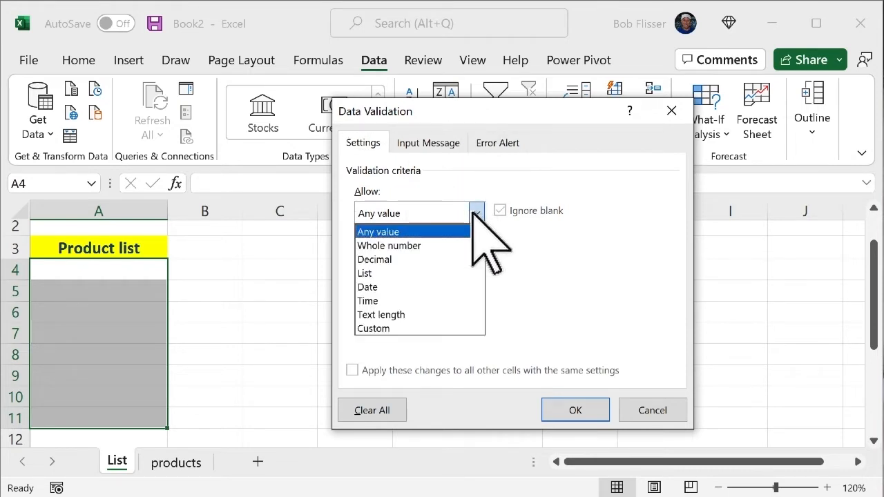
left_click(452, 273)
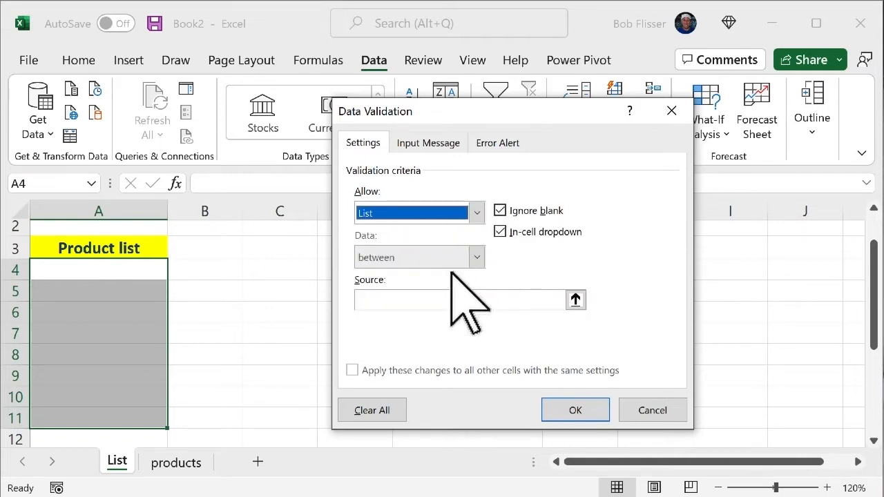
- Set the validation source to =products!$A$1:$A$17 and turn off the input message shown when a cell is selected
left_click(405, 298)
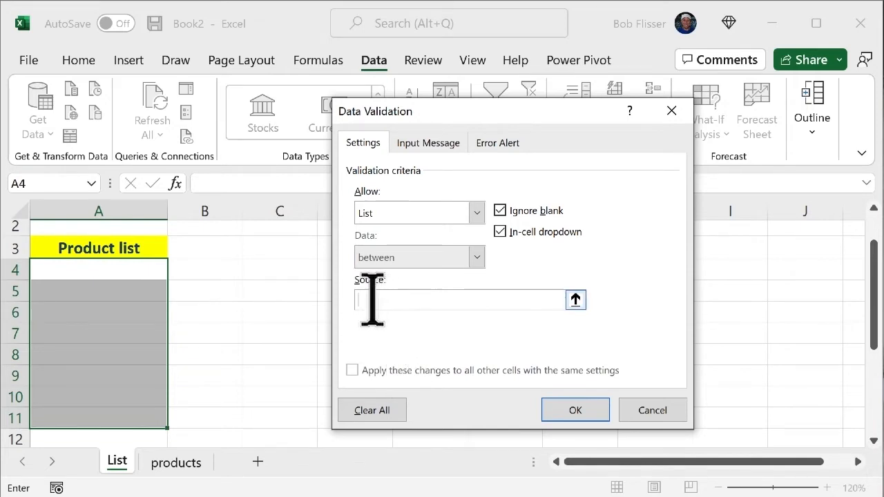
left_click(181, 463)
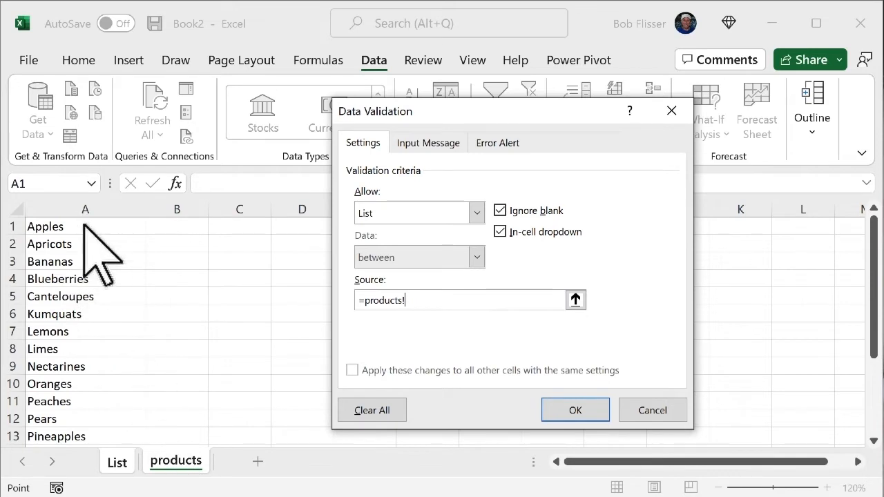
left_click_drag(89, 228, 92, 422)
scroll(89, 333, "up", 2)
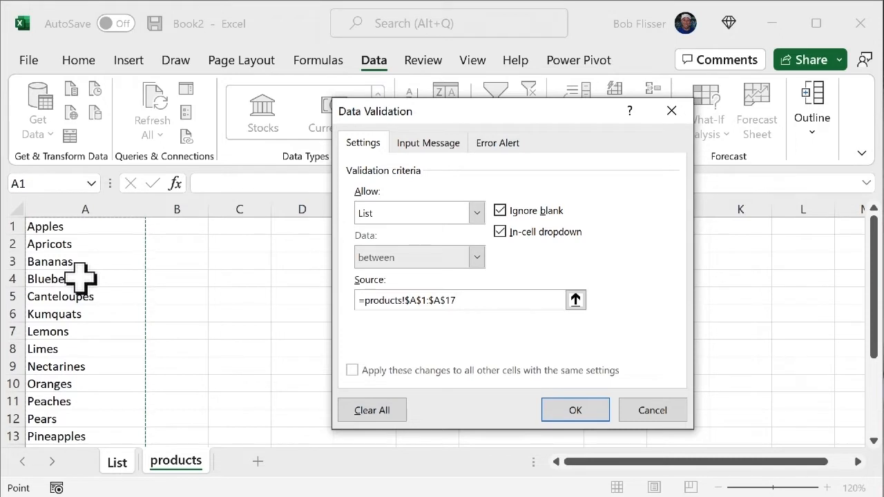
left_click(500, 300)
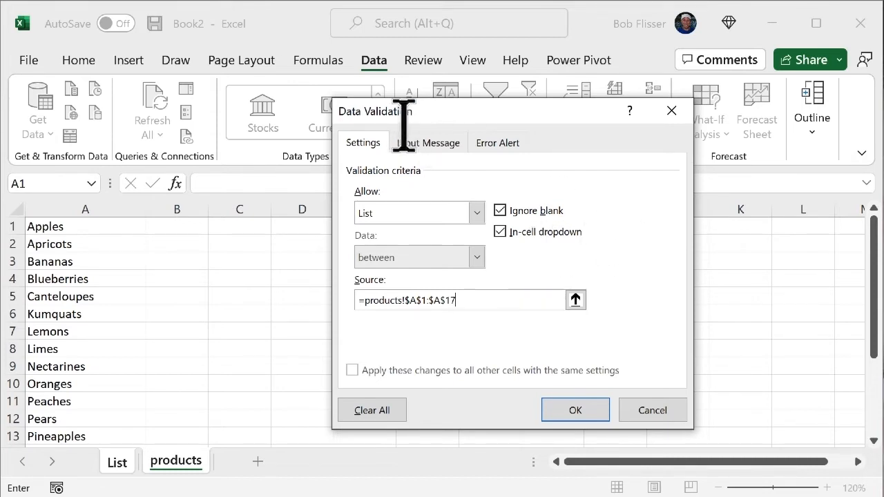
left_click(426, 142)
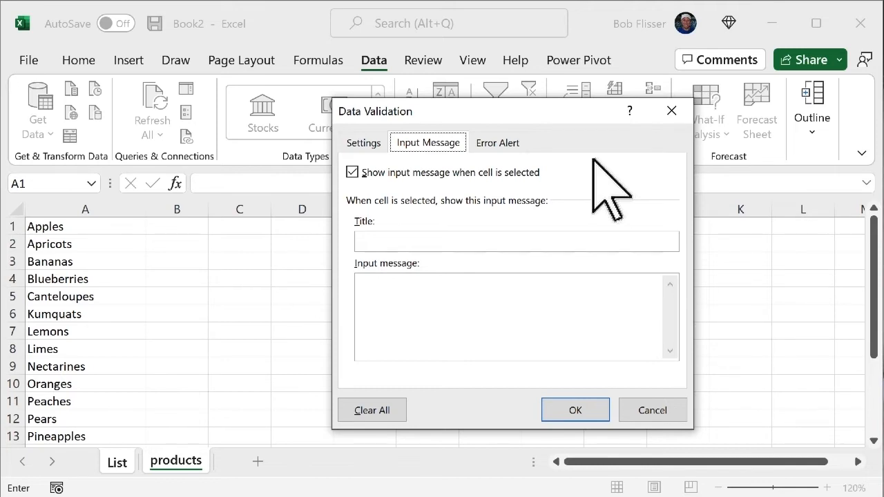
left_click(352, 172)
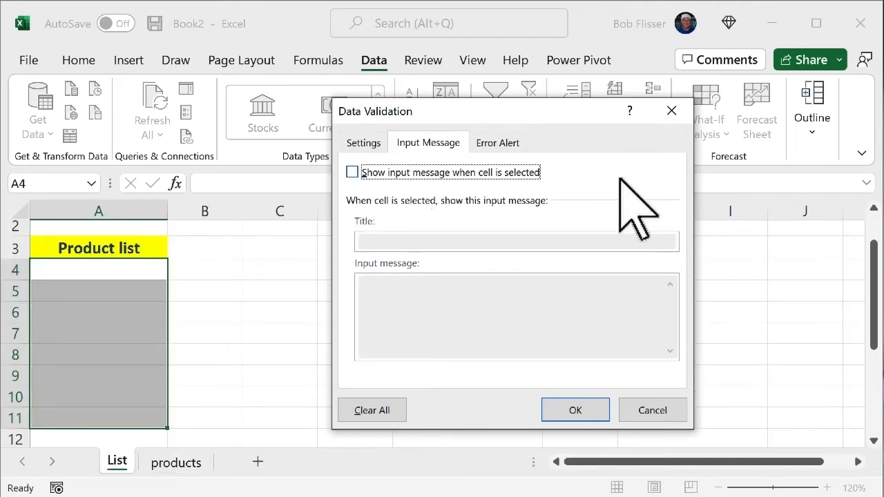
- Give the error alert the title "Product List" and the message "You must select from the list.", and apply the validation rule
left_click(493, 140)
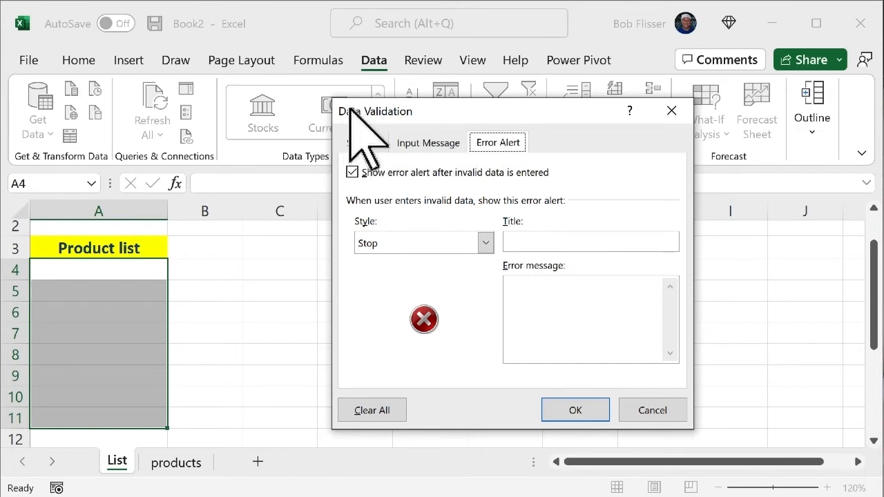
left_click(560, 241)
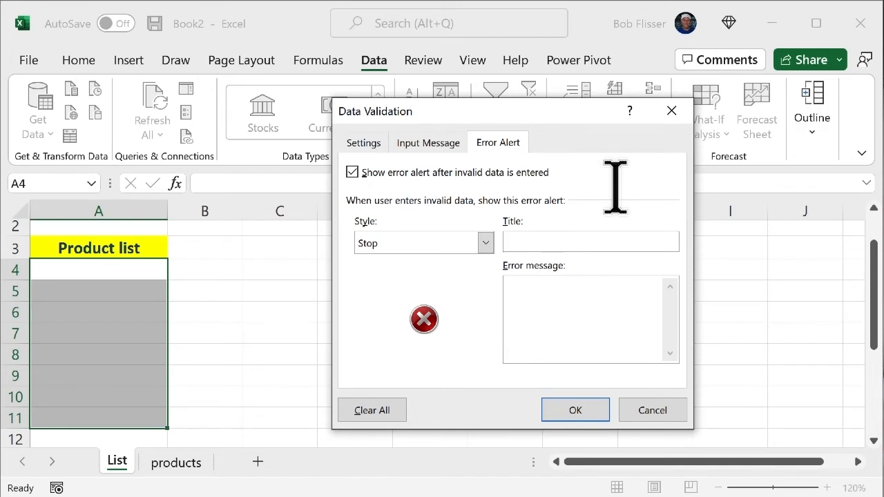
type("Product List")
left_click(573, 298)
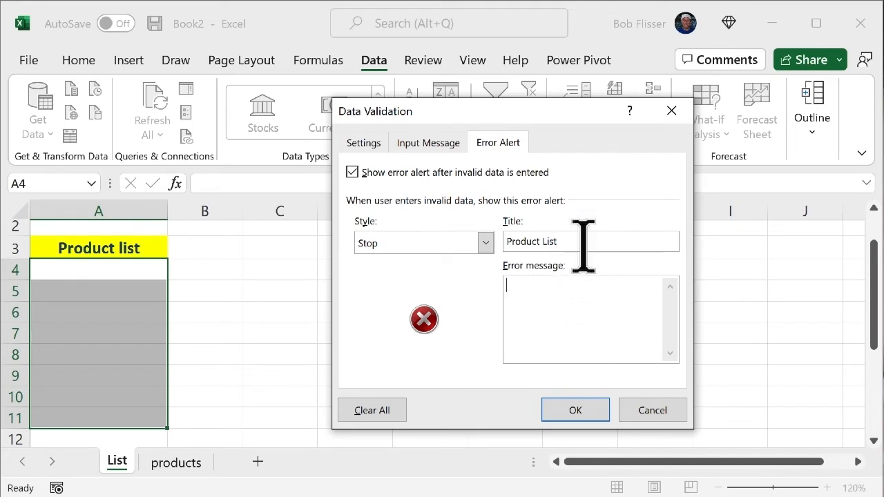
type("You m")
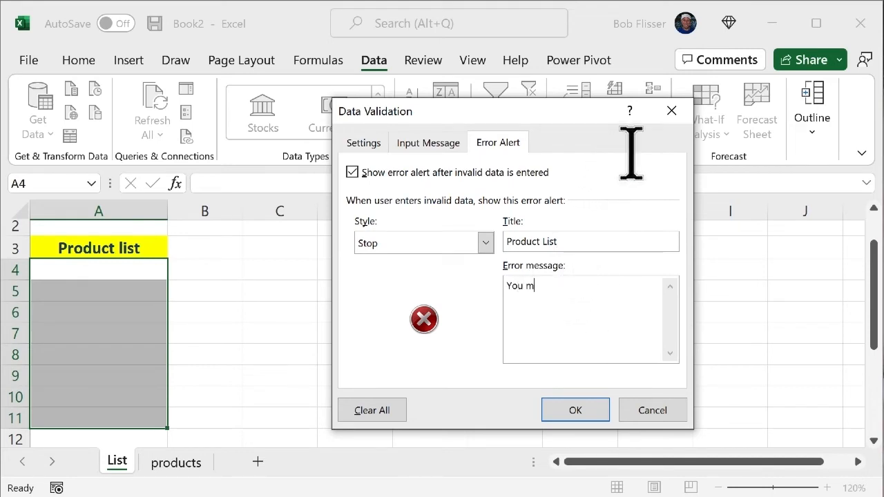
type("ust select f")
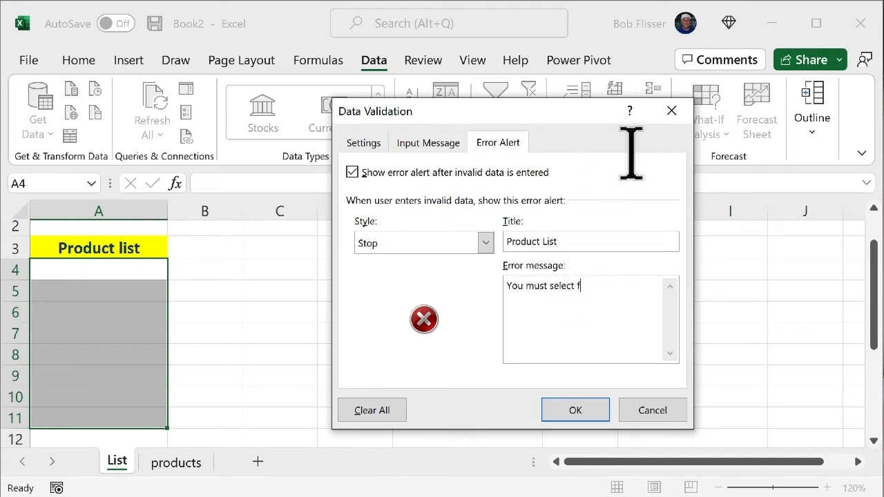
type("rom the list.")
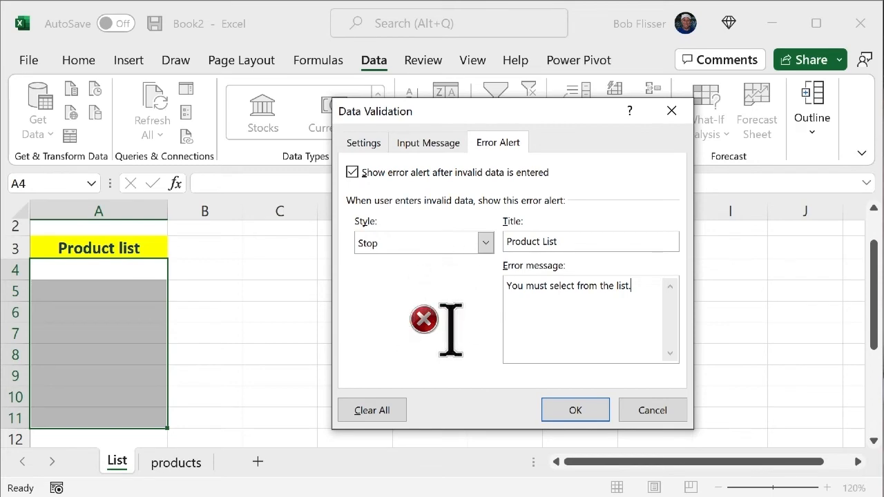
left_click(580, 410)
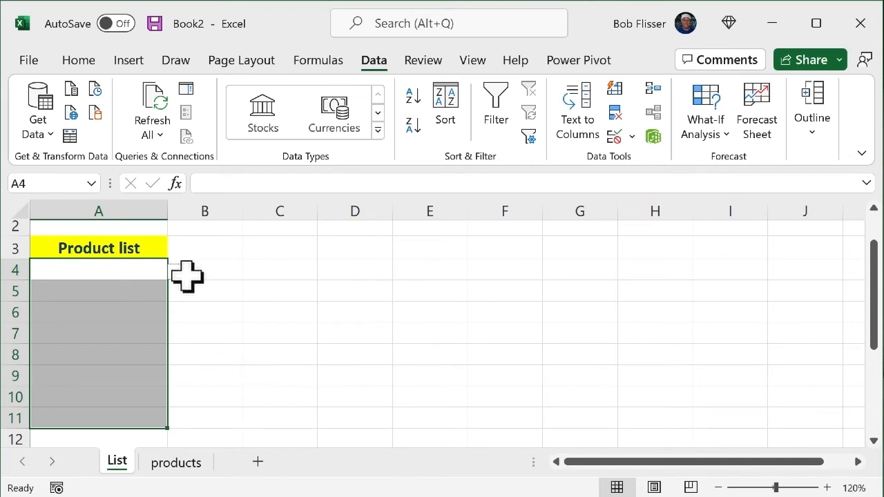
- Choose Apricots for cell A4 and Blueberries for cell A5 from their in-cell dropdown lists
left_click(129, 271)
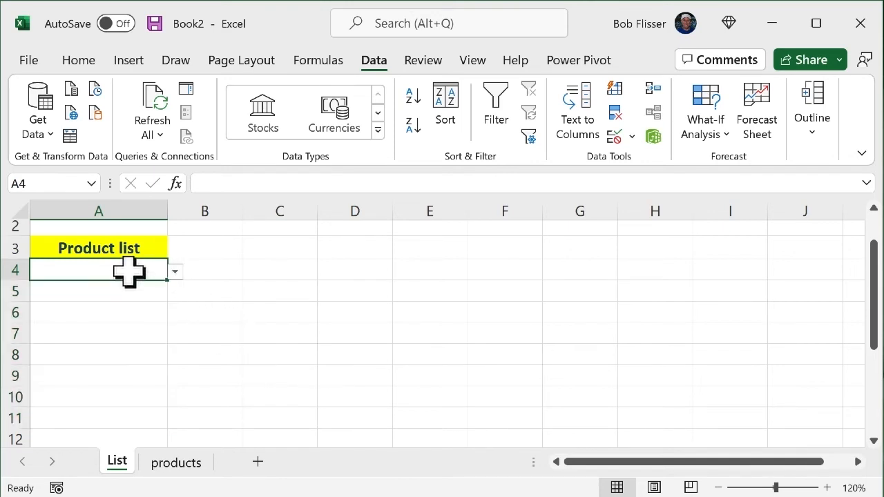
left_click(175, 271)
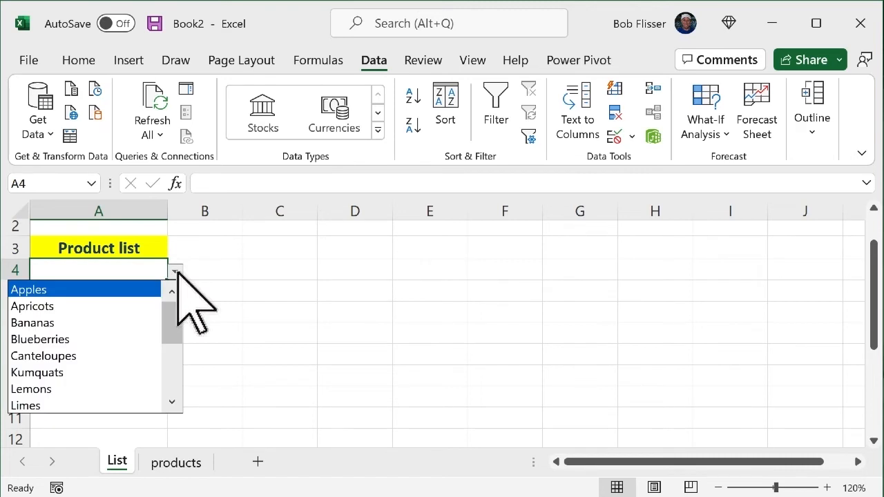
key("Escape")
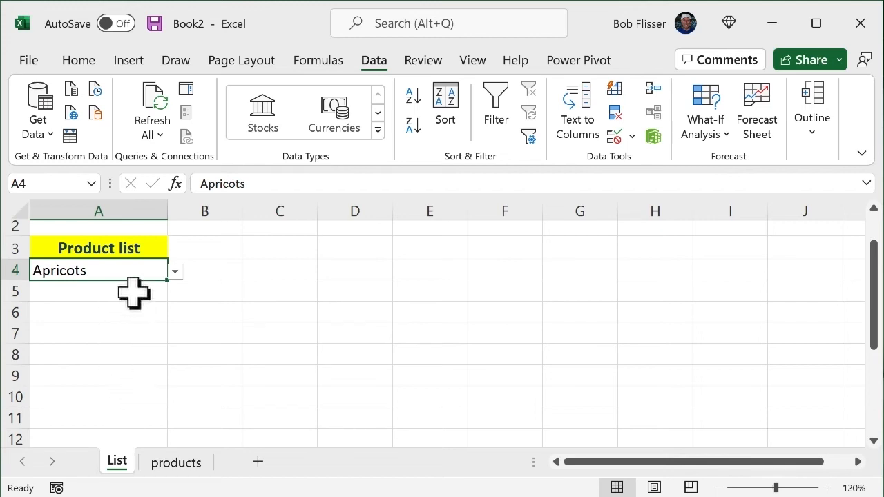
left_click(136, 291)
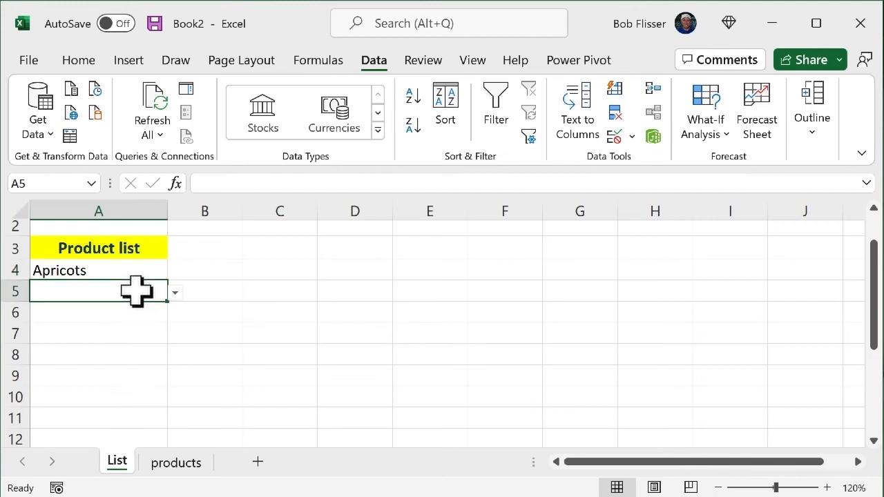
left_click(175, 292)
left_click(108, 358)
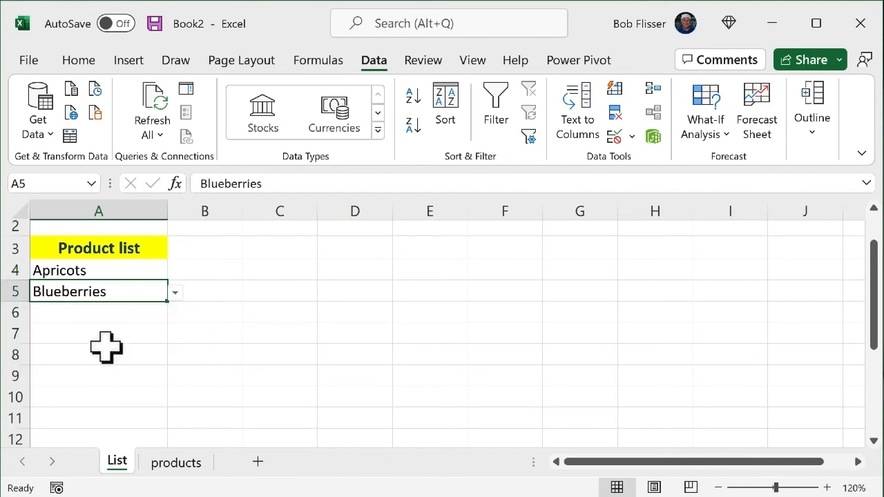
- Choose Kumquats for cell A6 and Bananas for cell A11 from their in-cell dropdown lists
left_click(137, 313)
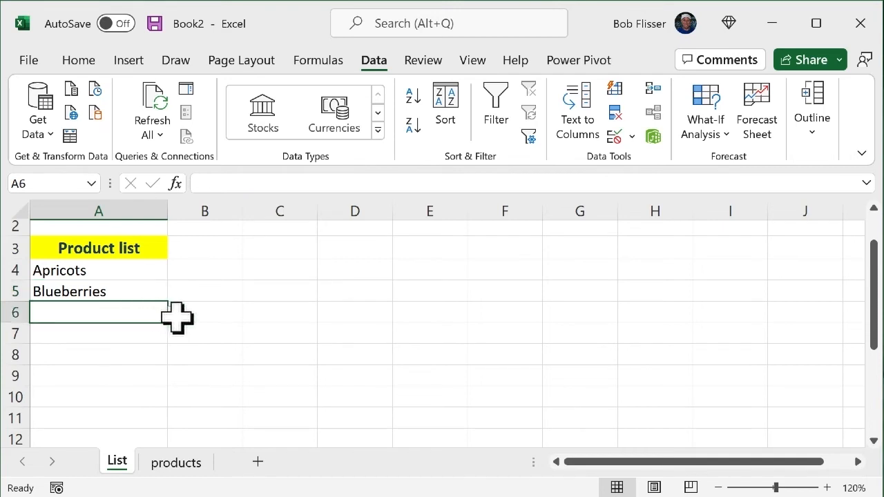
left_click(176, 314)
left_click(104, 412)
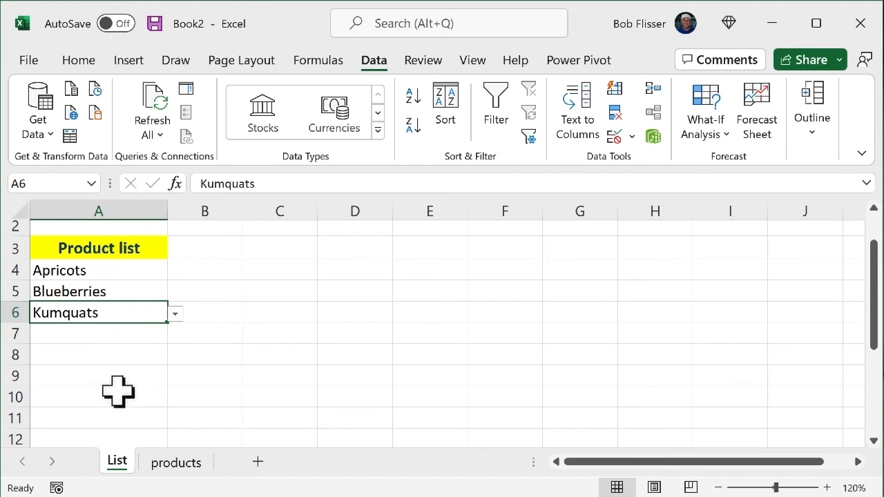
left_click(134, 417)
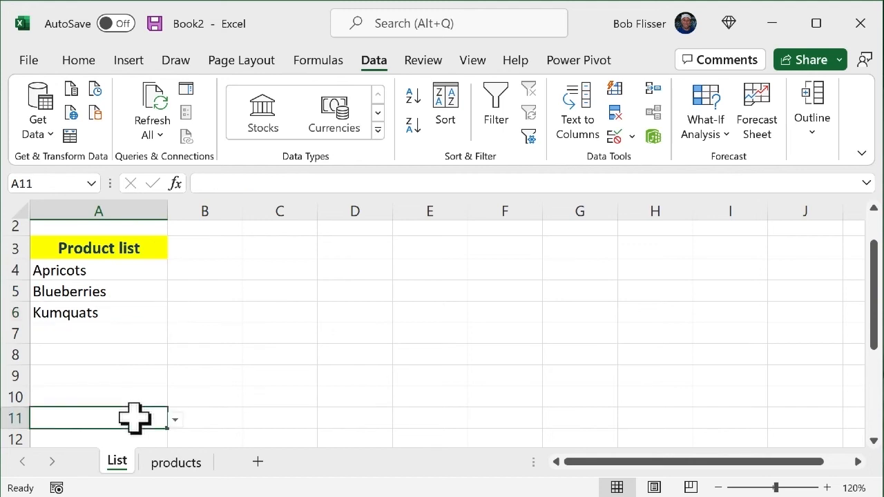
left_click(175, 419)
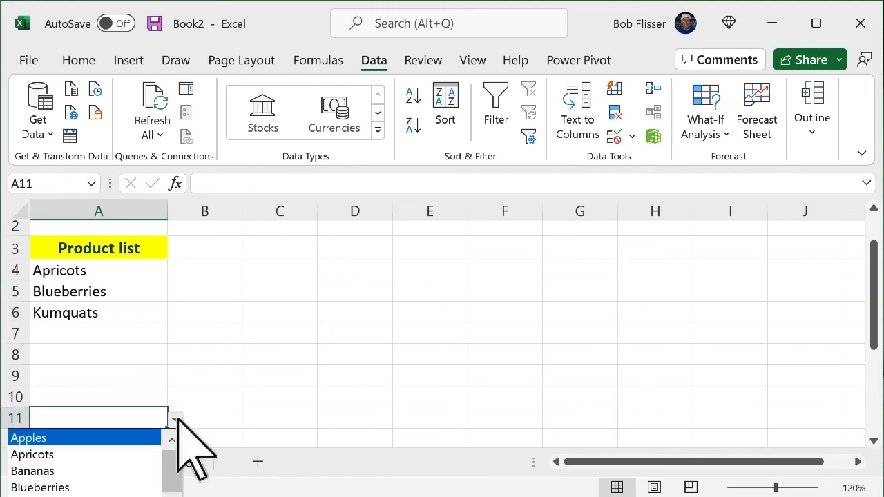
left_click(119, 471)
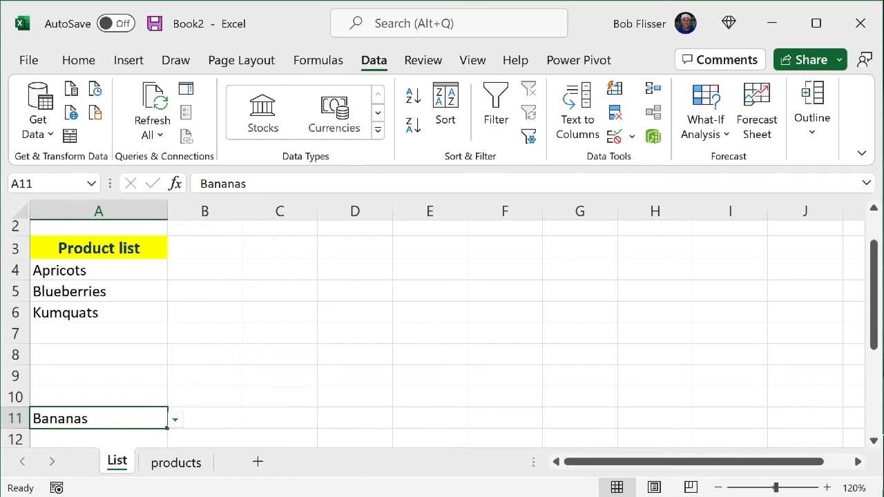
- Check whether cell A12, just below the validated range, offers a dropdown list
scroll(874, 439, "down", 1)
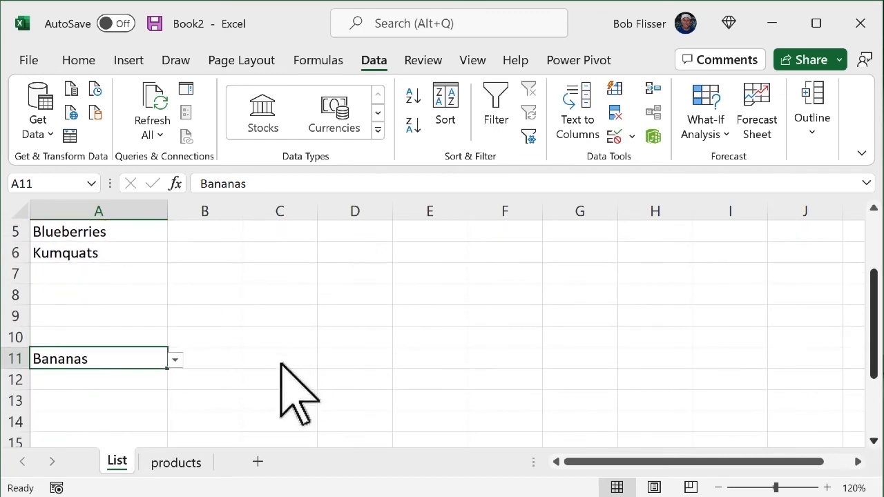
left_click(91, 381)
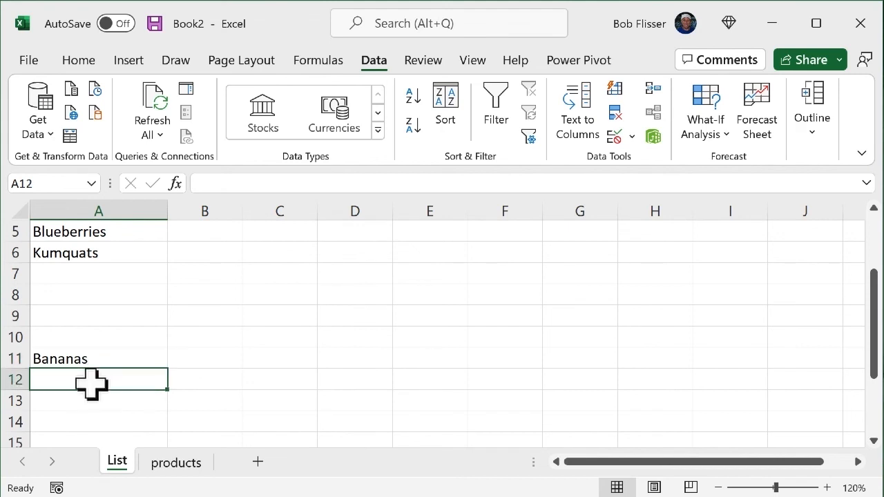
- Check whether cell A13 offers a dropdown list, and choose Lemons for cell A7 from its in-cell dropdown list
left_click(144, 408)
scroll(145, 406, "up", 1)
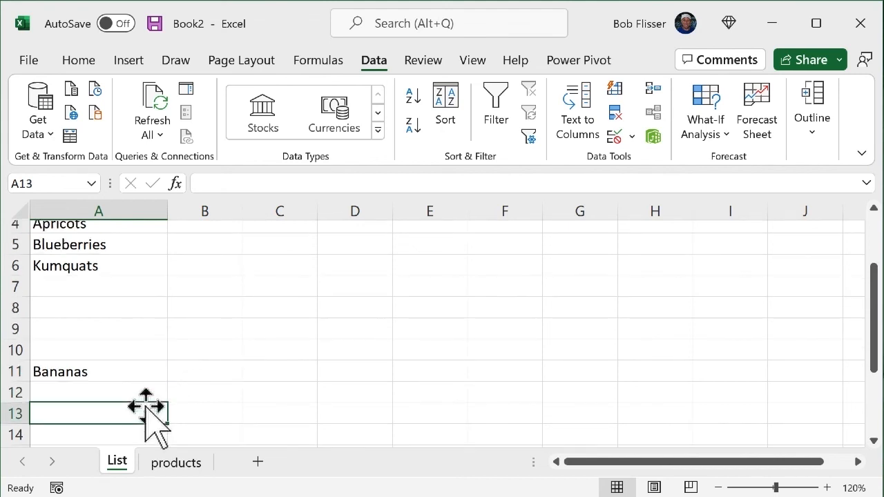
left_click(127, 323)
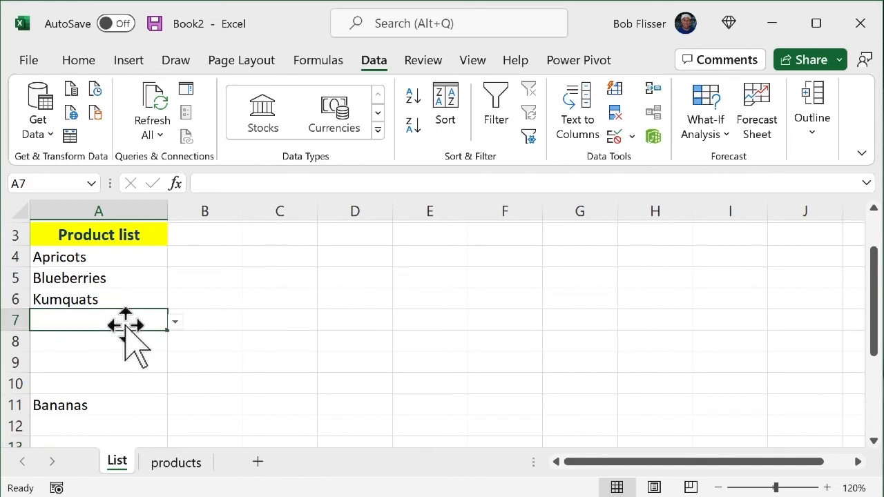
left_click(175, 322)
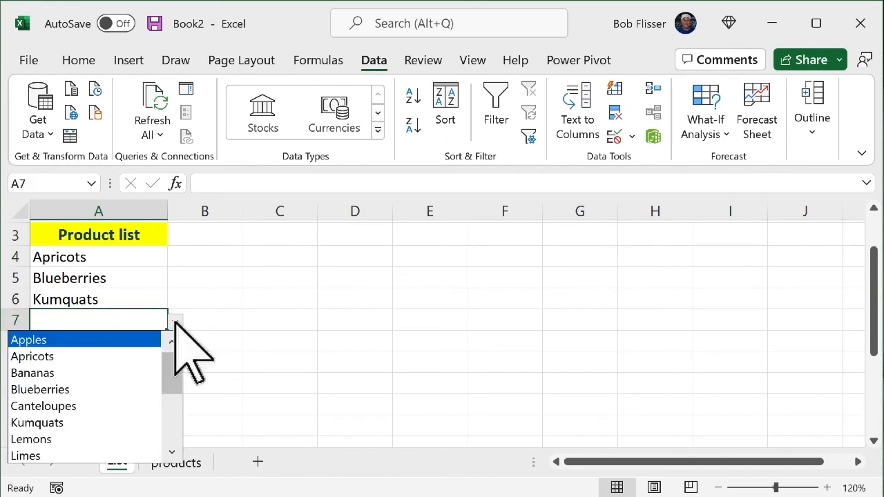
scroll(103, 442, "down", 1)
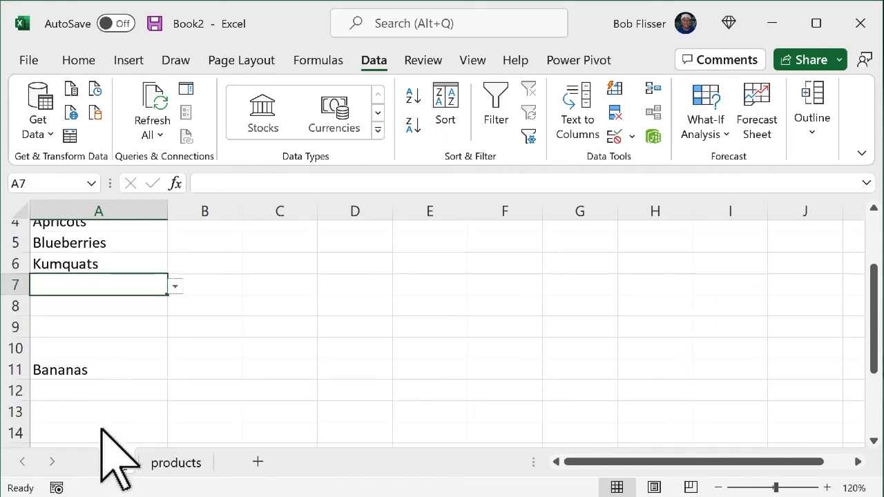
left_click(174, 290)
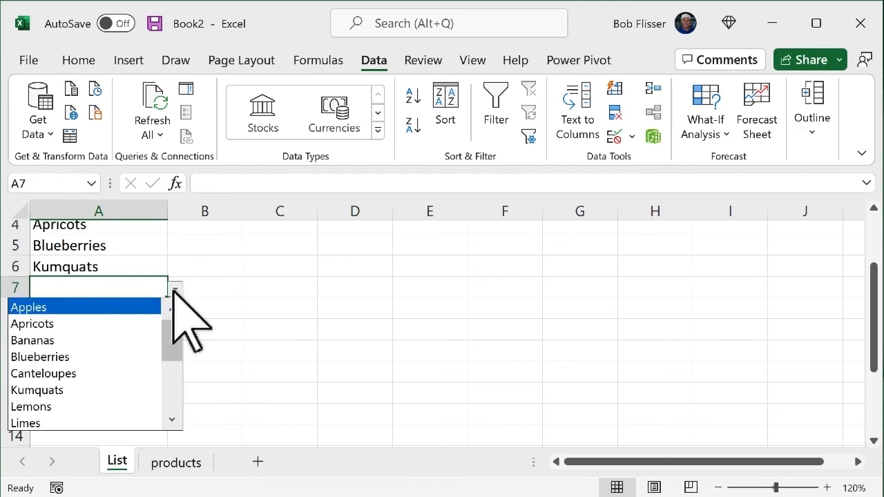
left_click(75, 407)
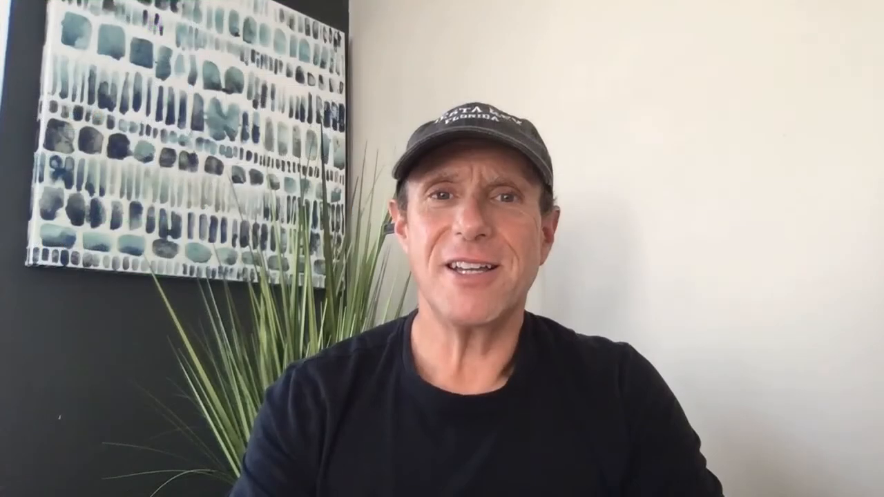